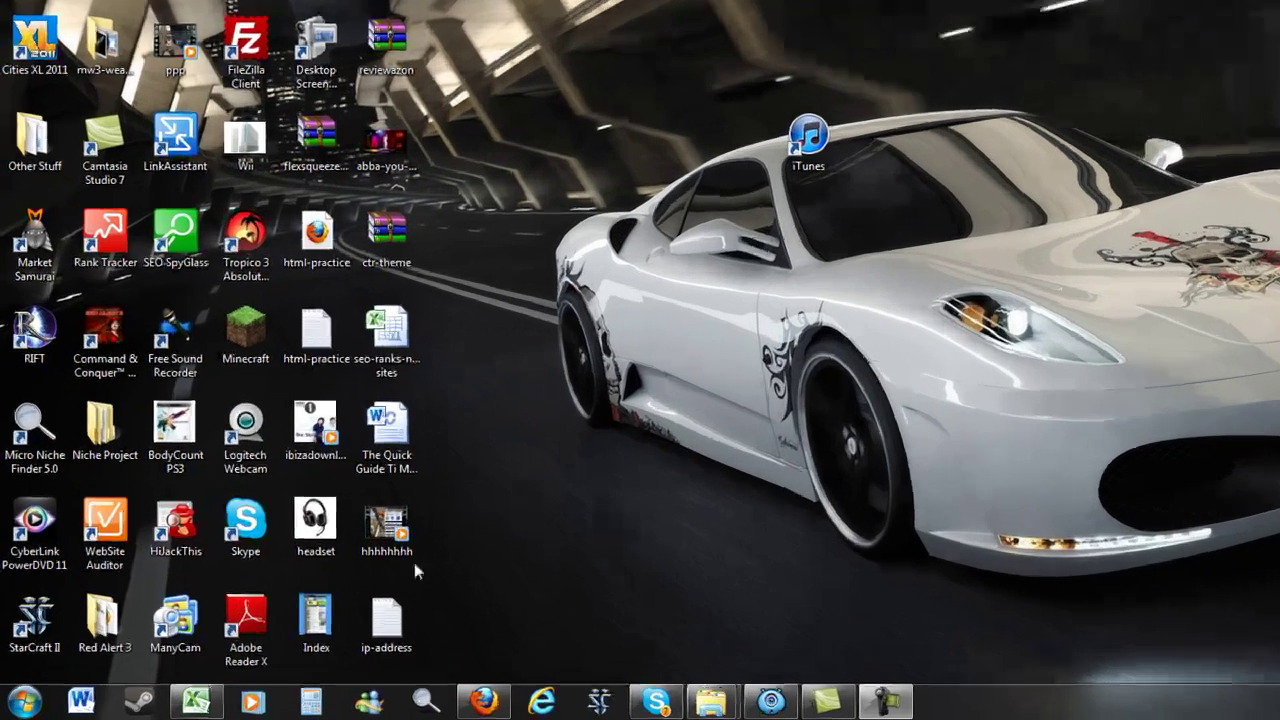
Bring up the Start menu's recently used programs, including Tropico 4
{"action": "key", "text": "super"}
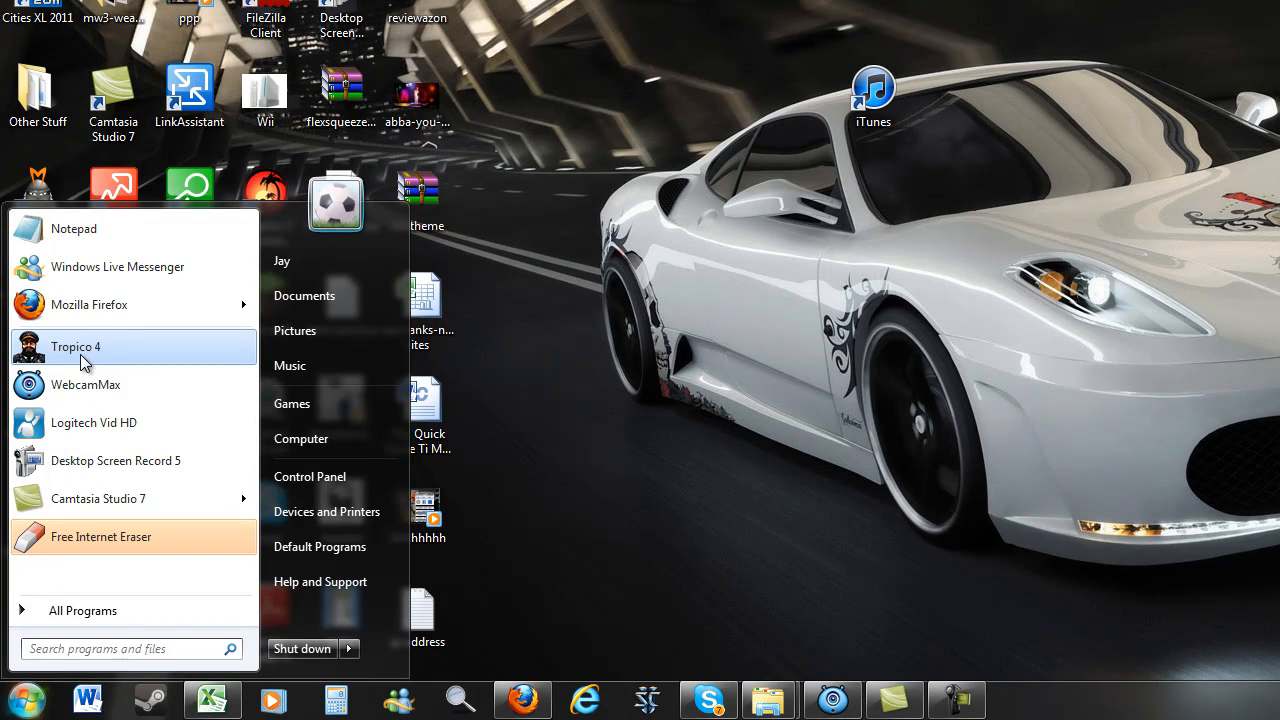
Launch Tropico 4 from the Start menu and move its AppData.dll Critical Error aside
{"action": "left_click", "coordinate": [84, 352]}
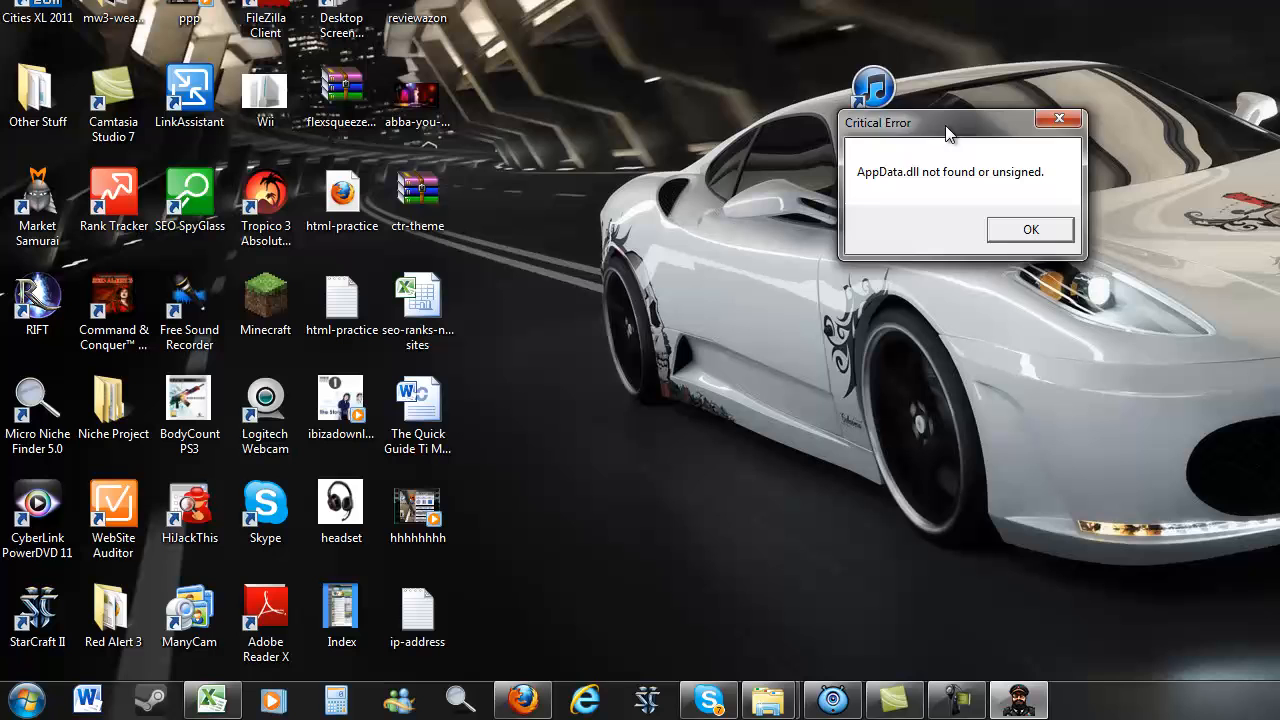
{"action": "left_click_drag", "start_coordinate": [949, 133], "coordinate": [1275, 120]}
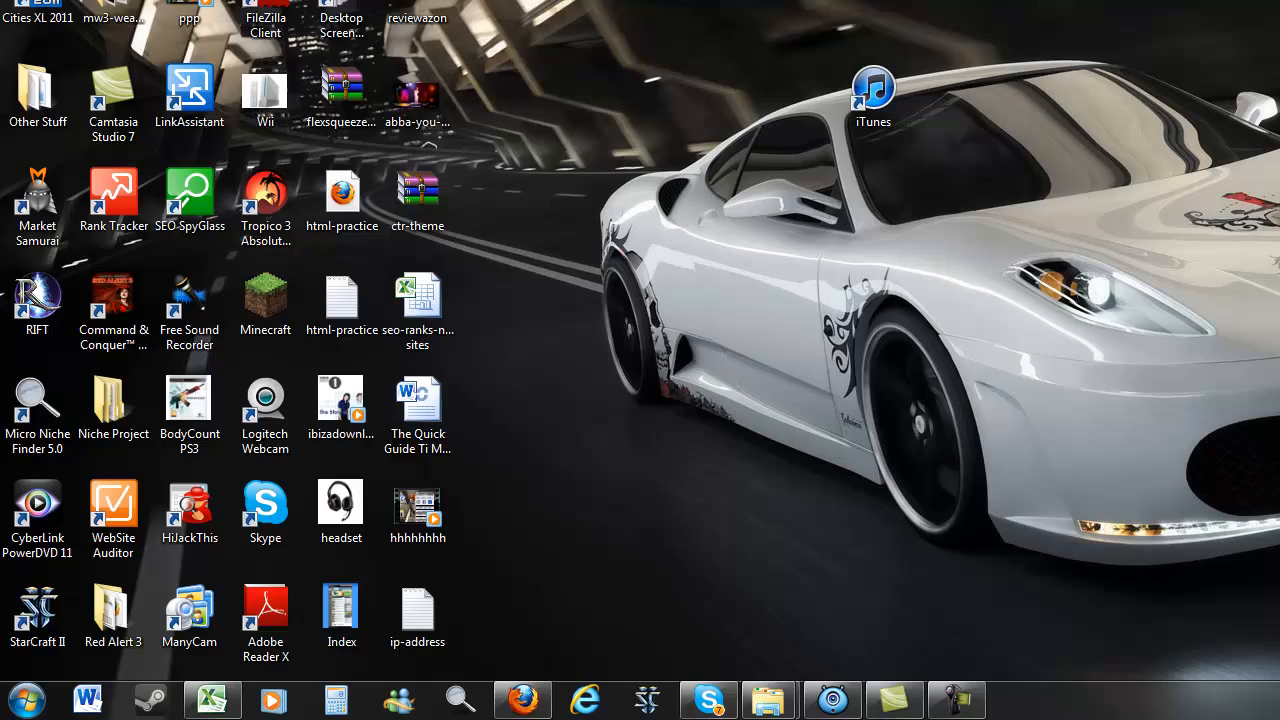
Browse from Computer into OS (C:) and the Program Files (x86) folder
{"action": "left_click", "coordinate": [26, 700]}
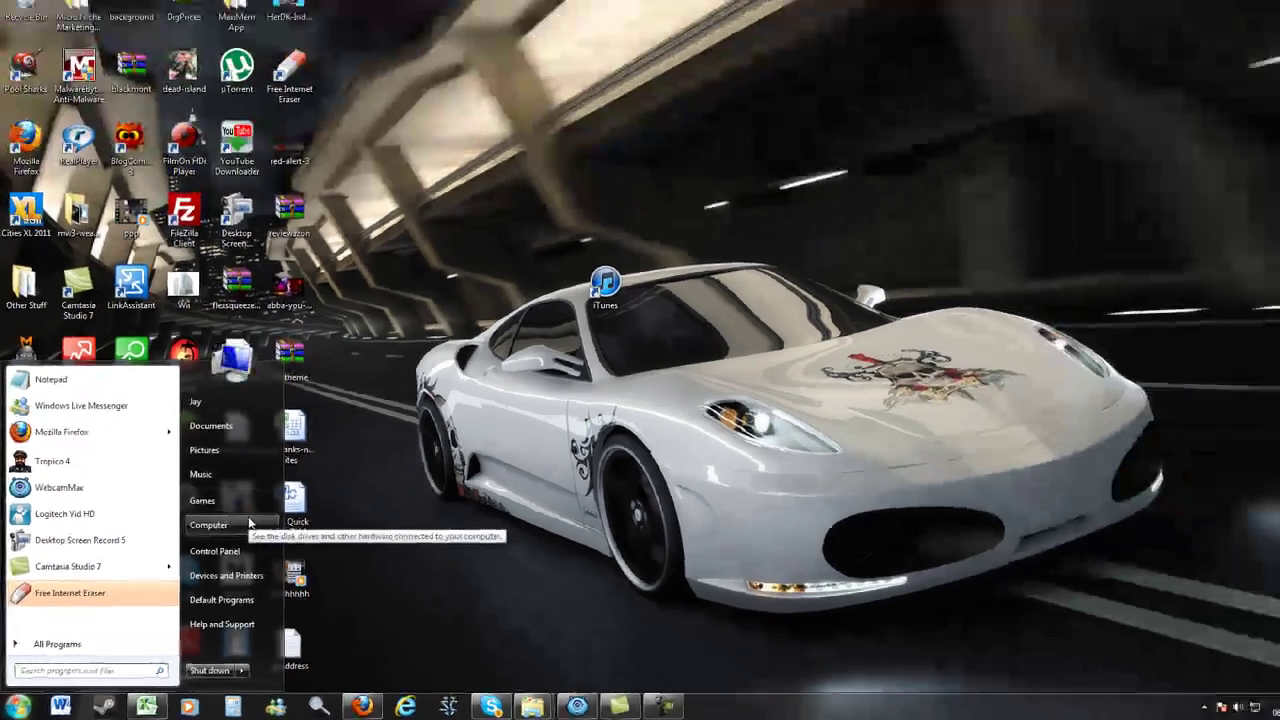
{"action": "left_click", "coordinate": [208, 524]}
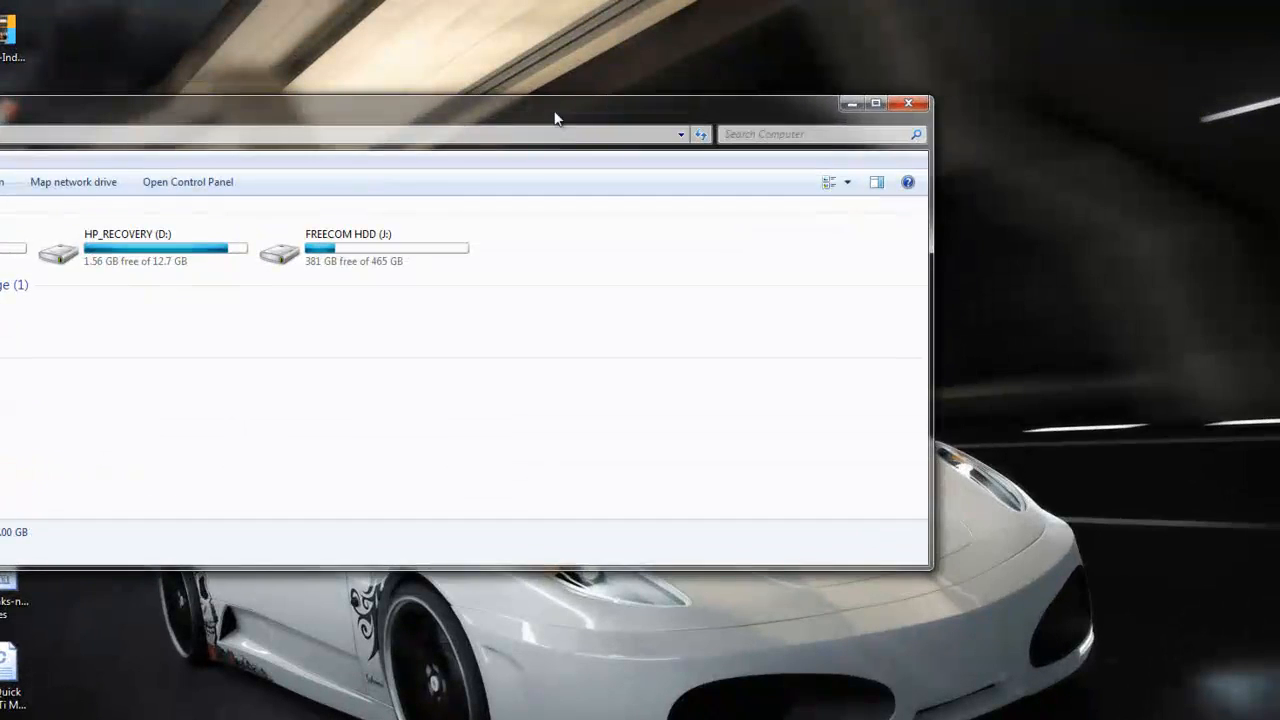
{"action": "double_click", "coordinate": [557, 114]}
{"action": "double_click", "coordinate": [334, 257]}
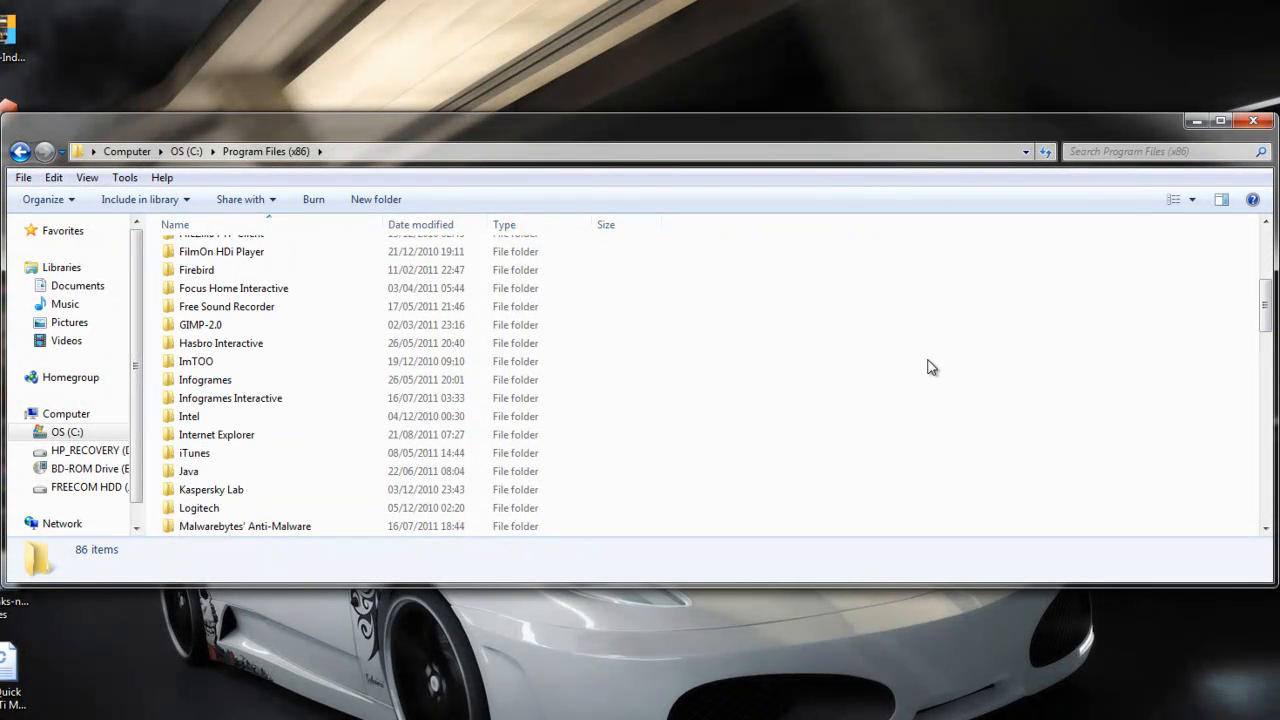
Jump to the Tropico 4 folder, enter it and pick out Tropico4.exe
{"action": "key", "text": "t"}
{"action": "key", "text": "Down"}
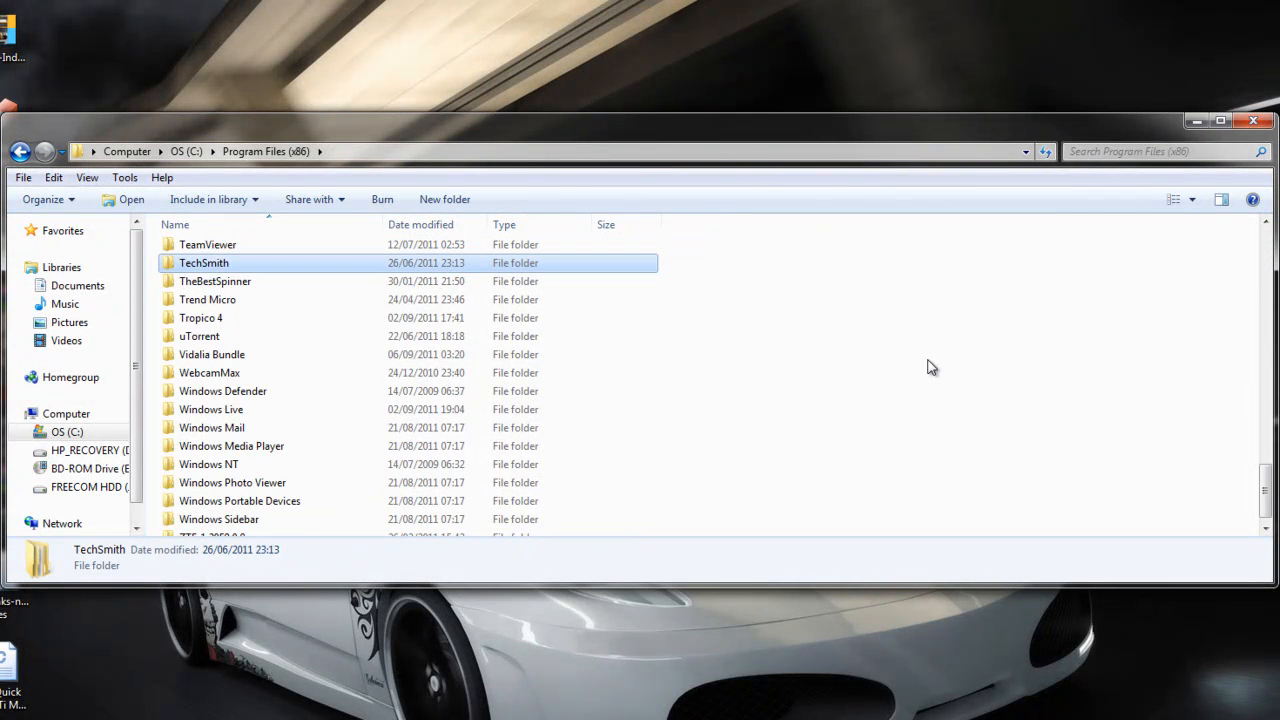
{"action": "key", "text": "Down"}
{"action": "key", "text": "Down"}
{"action": "key", "text": "Down"}
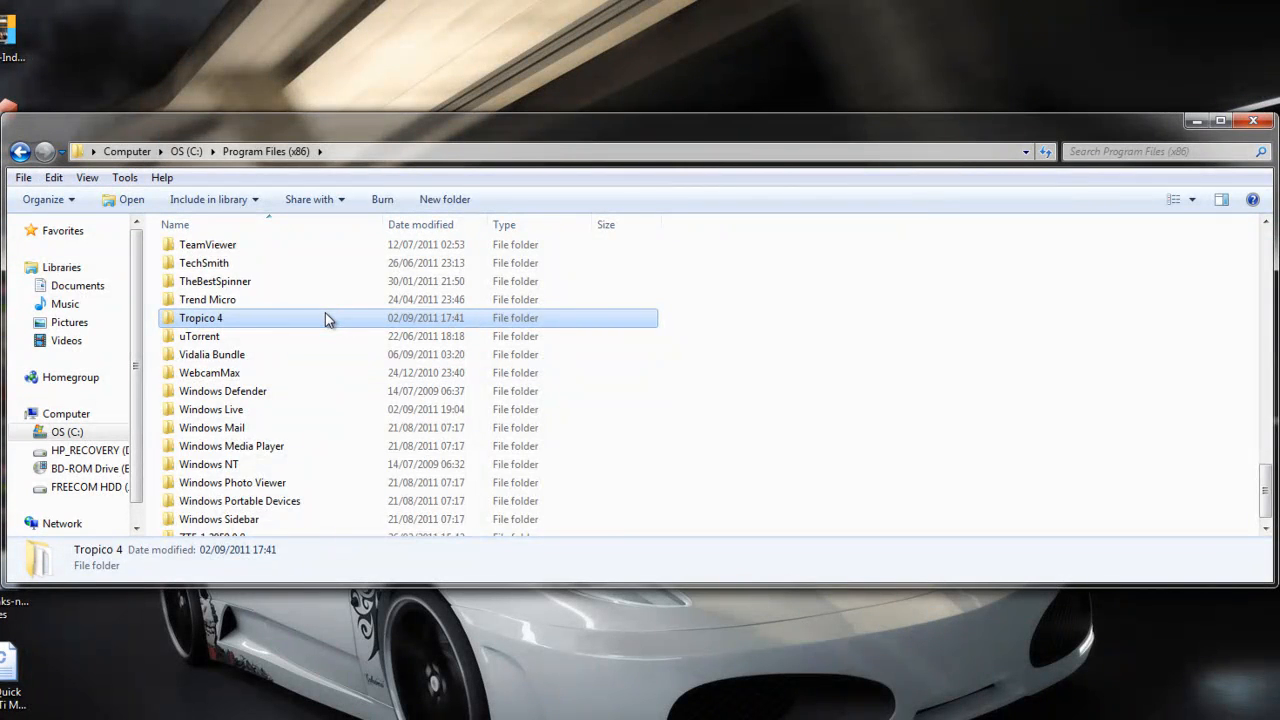
{"action": "double_click", "coordinate": [334, 318]}
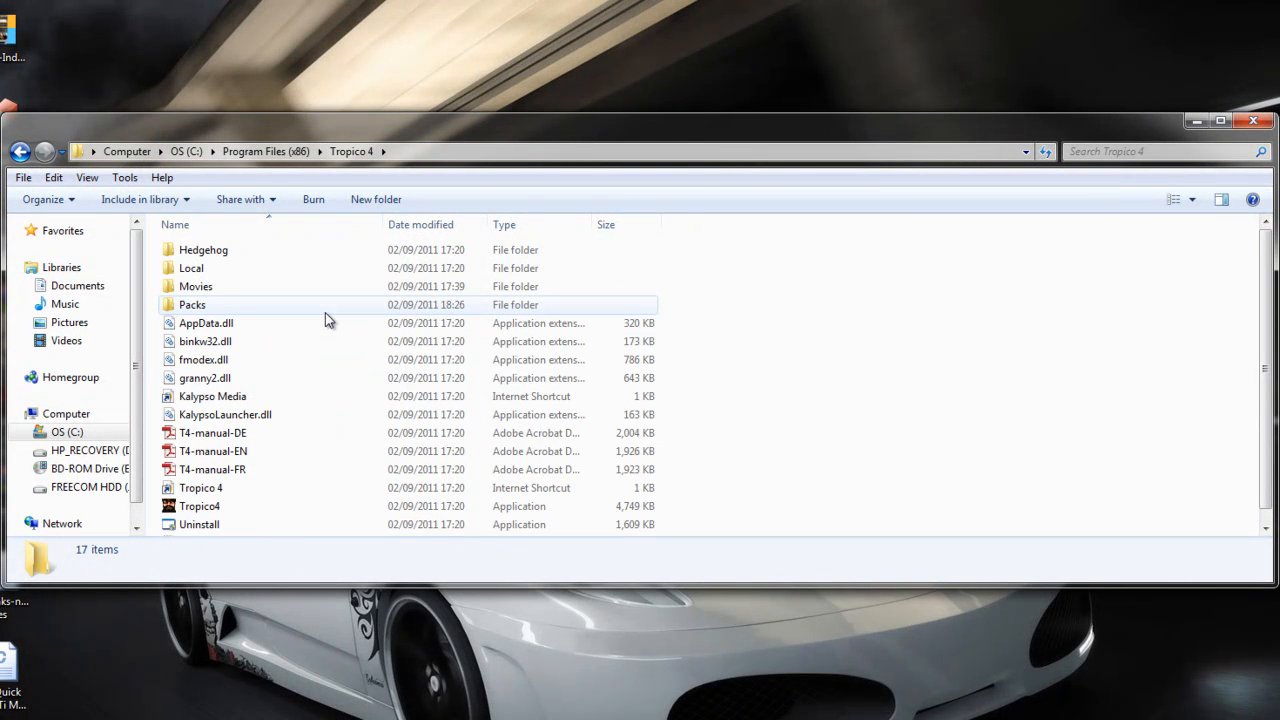
{"action": "scroll", "coordinate": [860, 424], "scroll_direction": "down", "scroll_amount": 1}
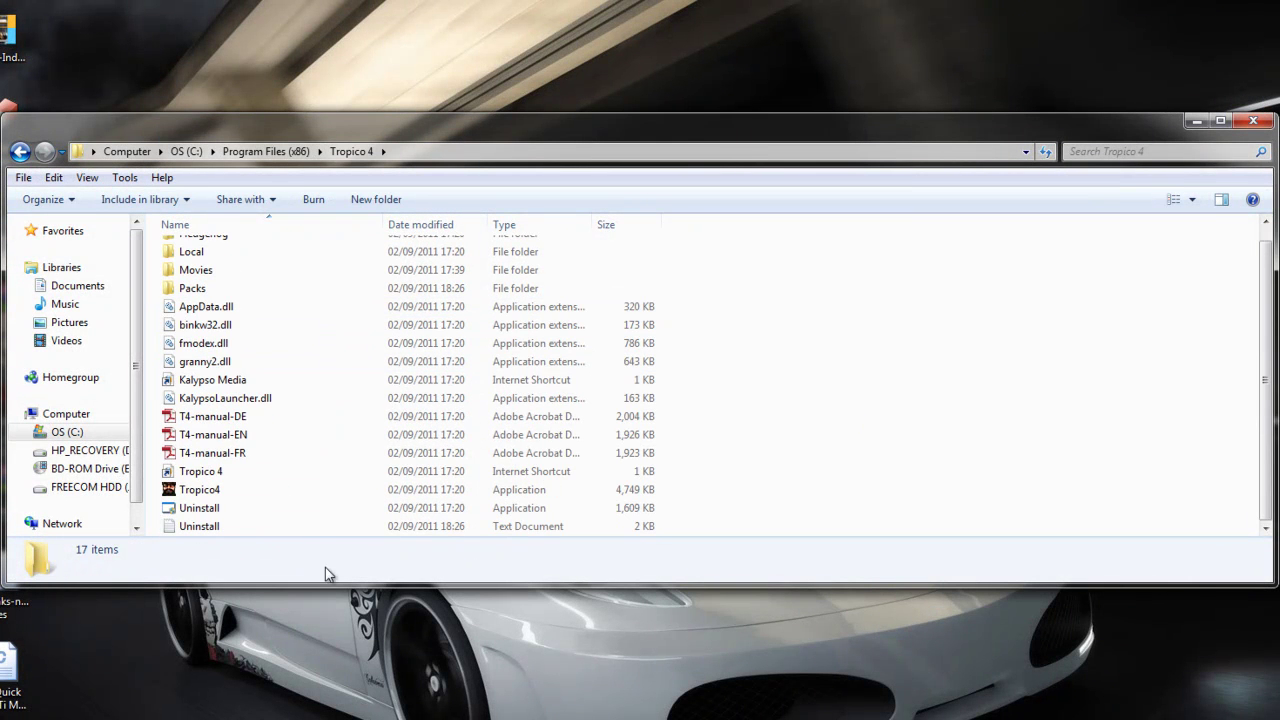
{"action": "left_click", "coordinate": [292, 490]}
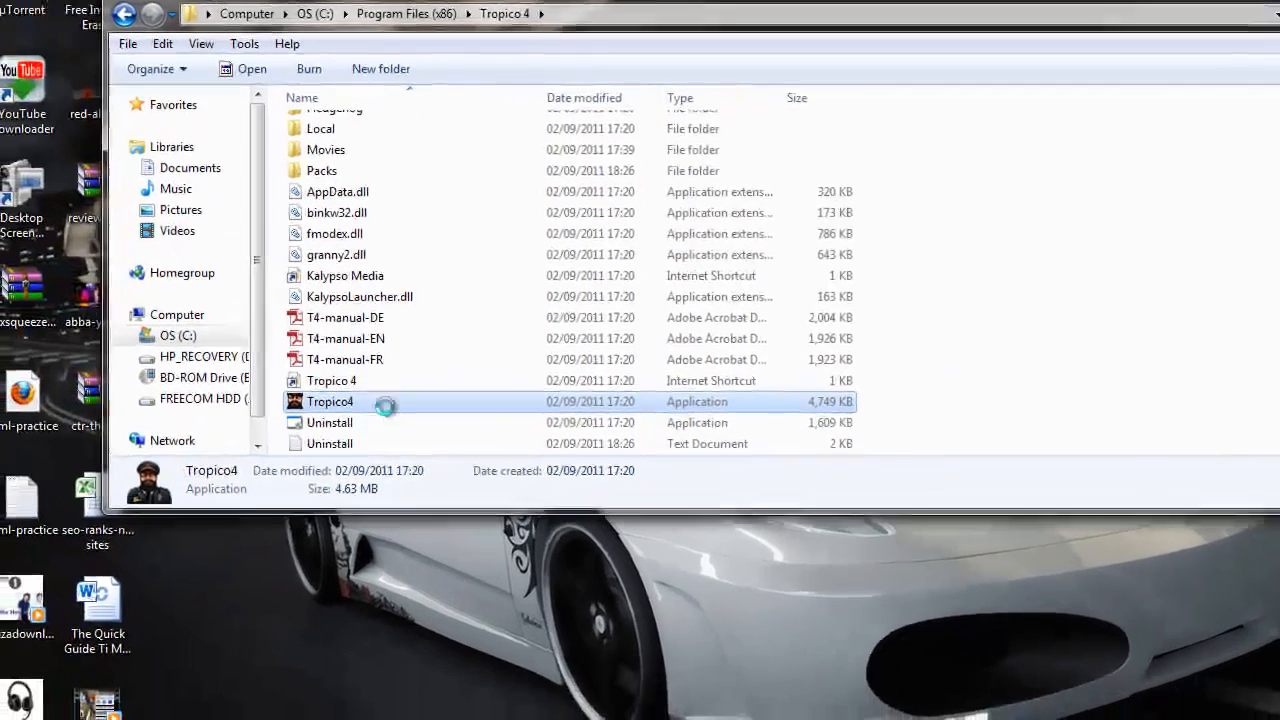
Run Tropico4.exe directly, then close its sign-in launcher window
{"action": "double_click", "coordinate": [250, 498]}
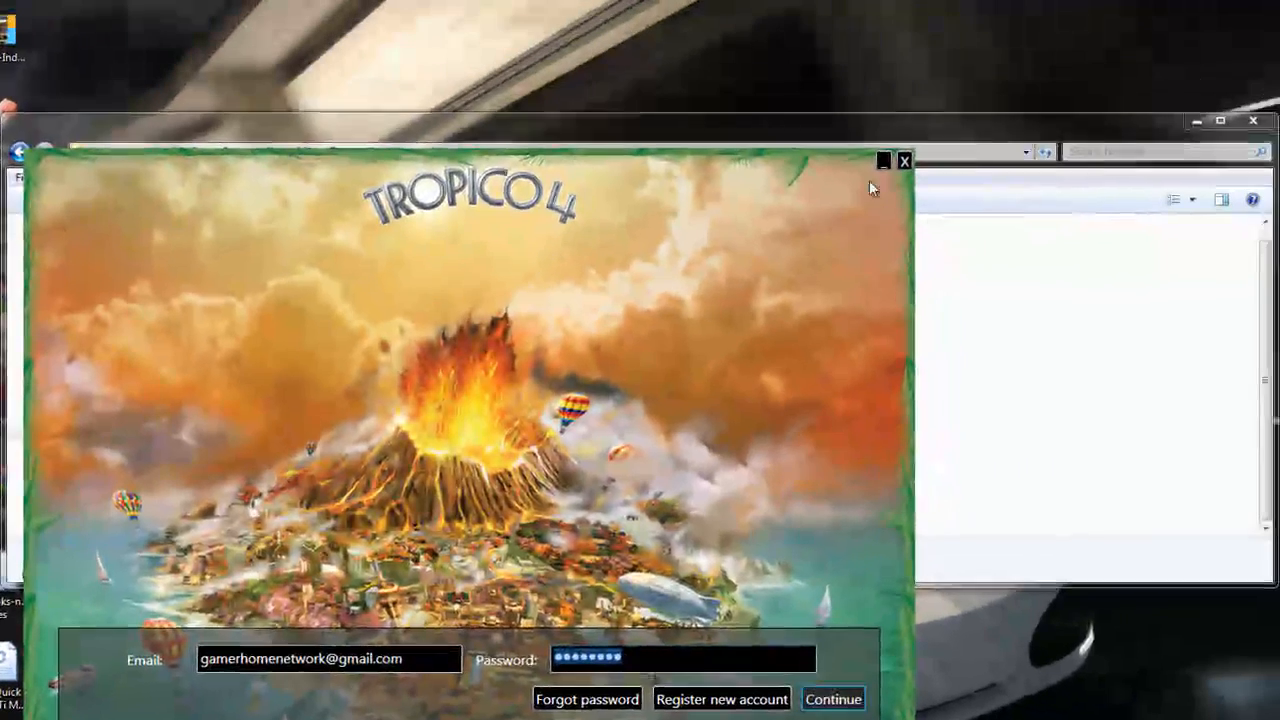
{"action": "left_click", "coordinate": [883, 161]}
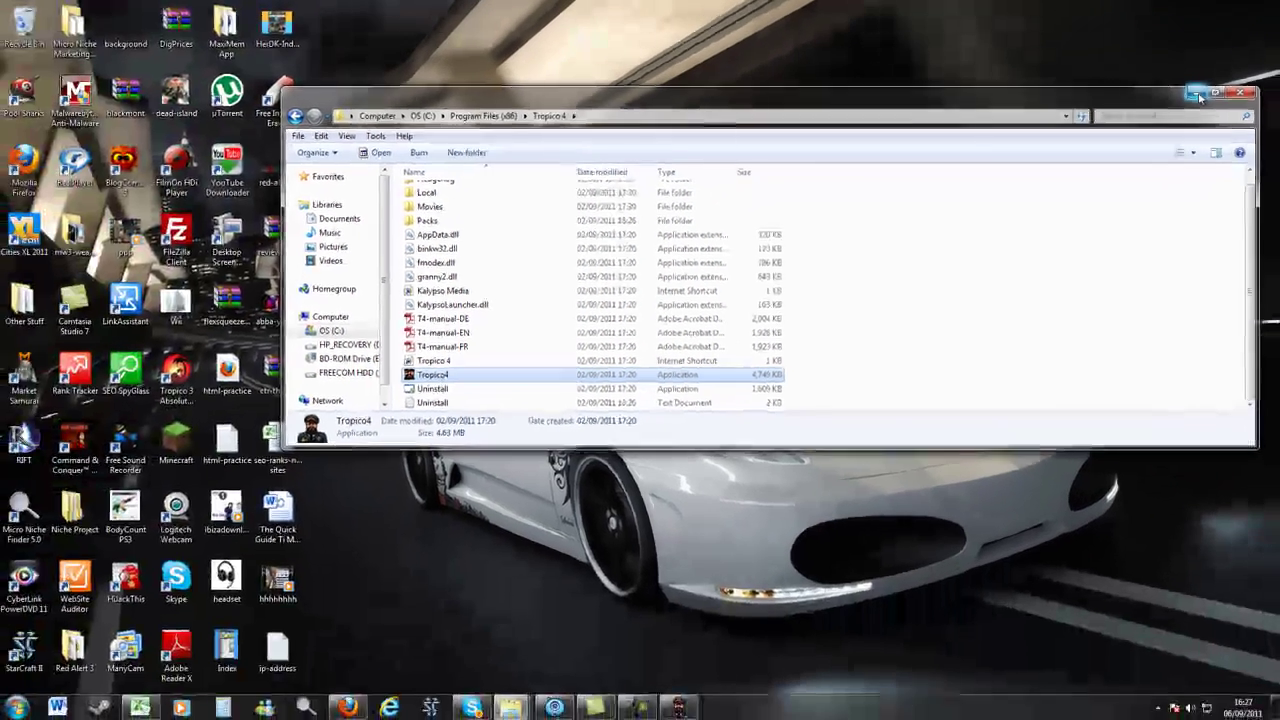
{"action": "left_click", "coordinate": [1198, 121]}
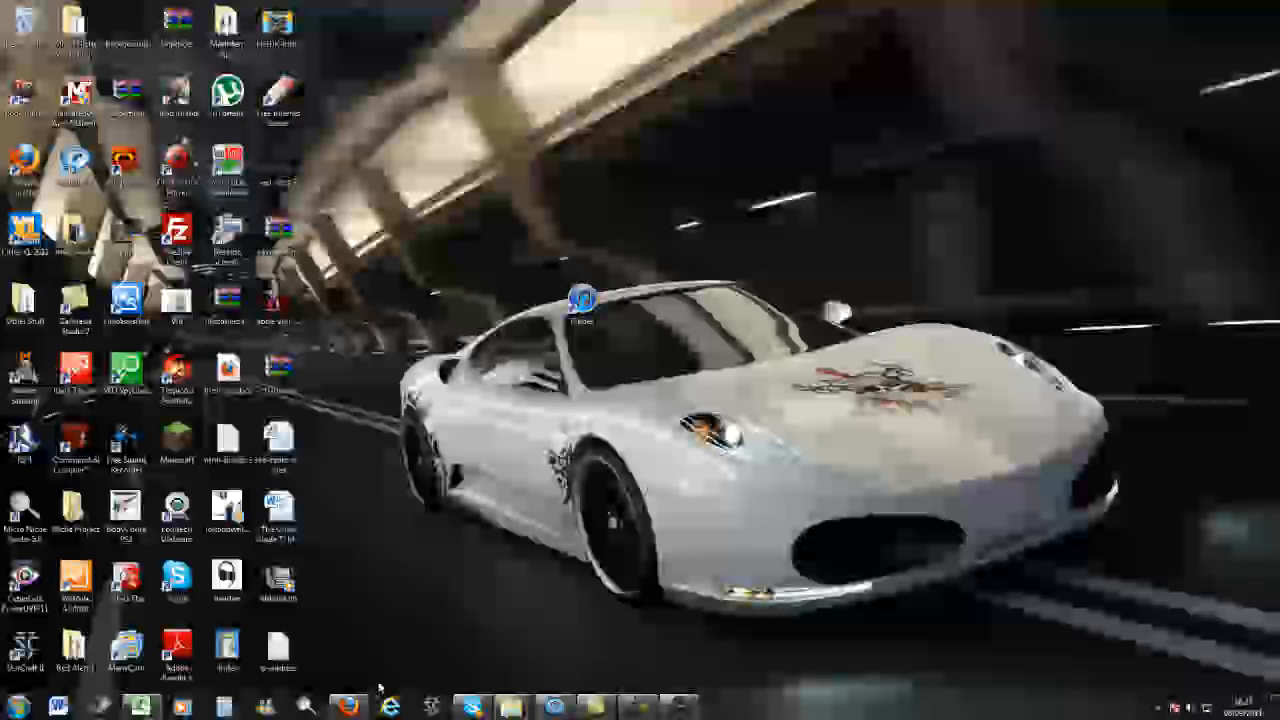
{"action": "key", "text": "alt+Tab"}
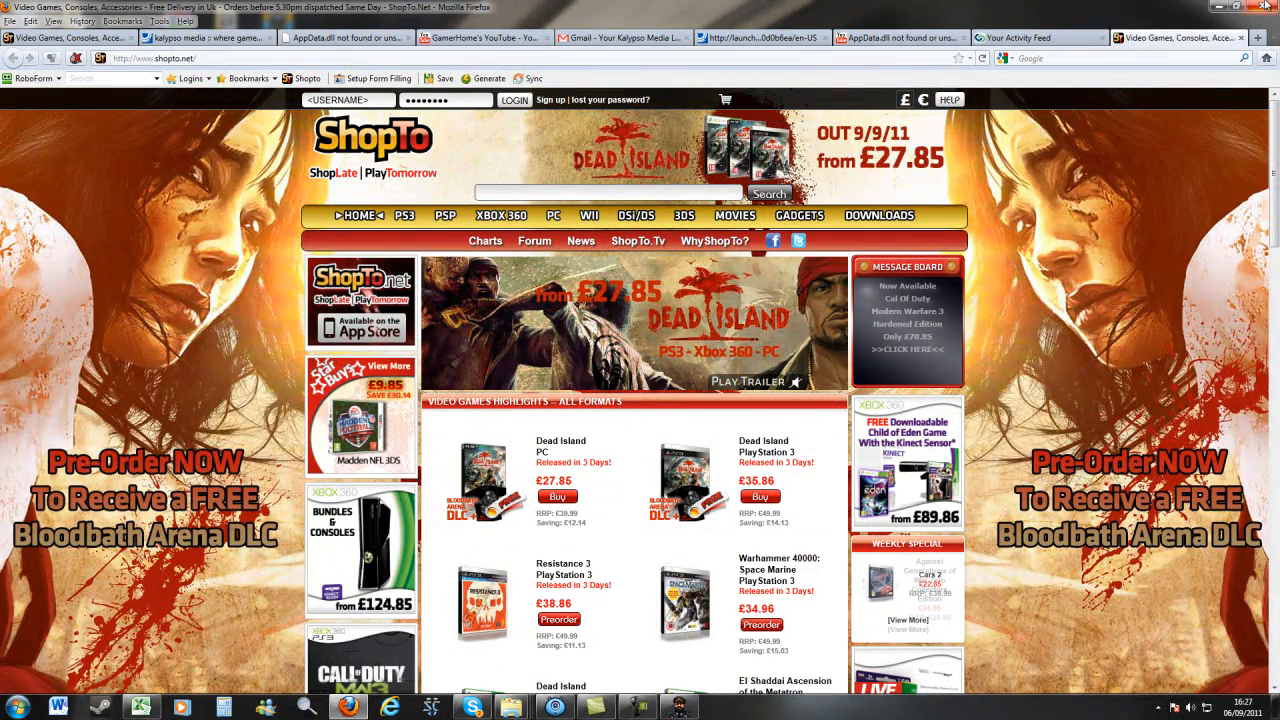
{"action": "left_click", "coordinate": [1218, 7]}
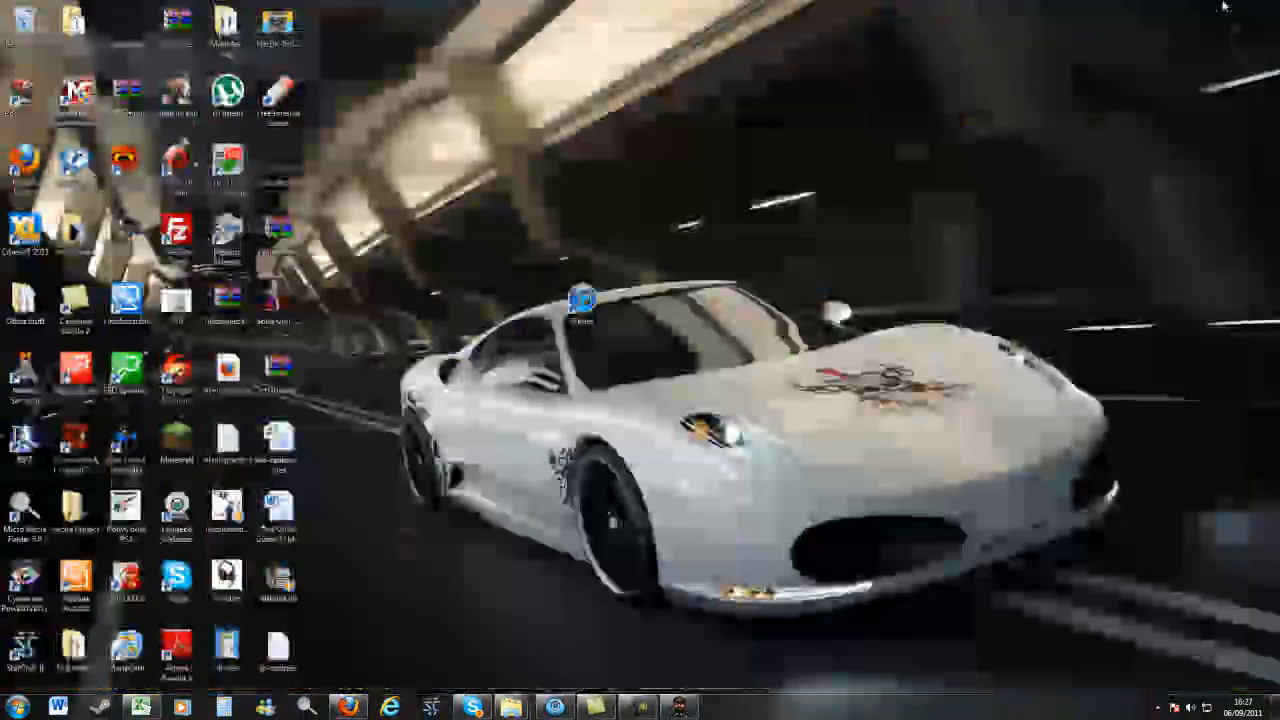
Close the leftover Tropico 4 window from the taskbar and restore the install folder window
{"action": "right_click", "coordinate": [665, 706]}
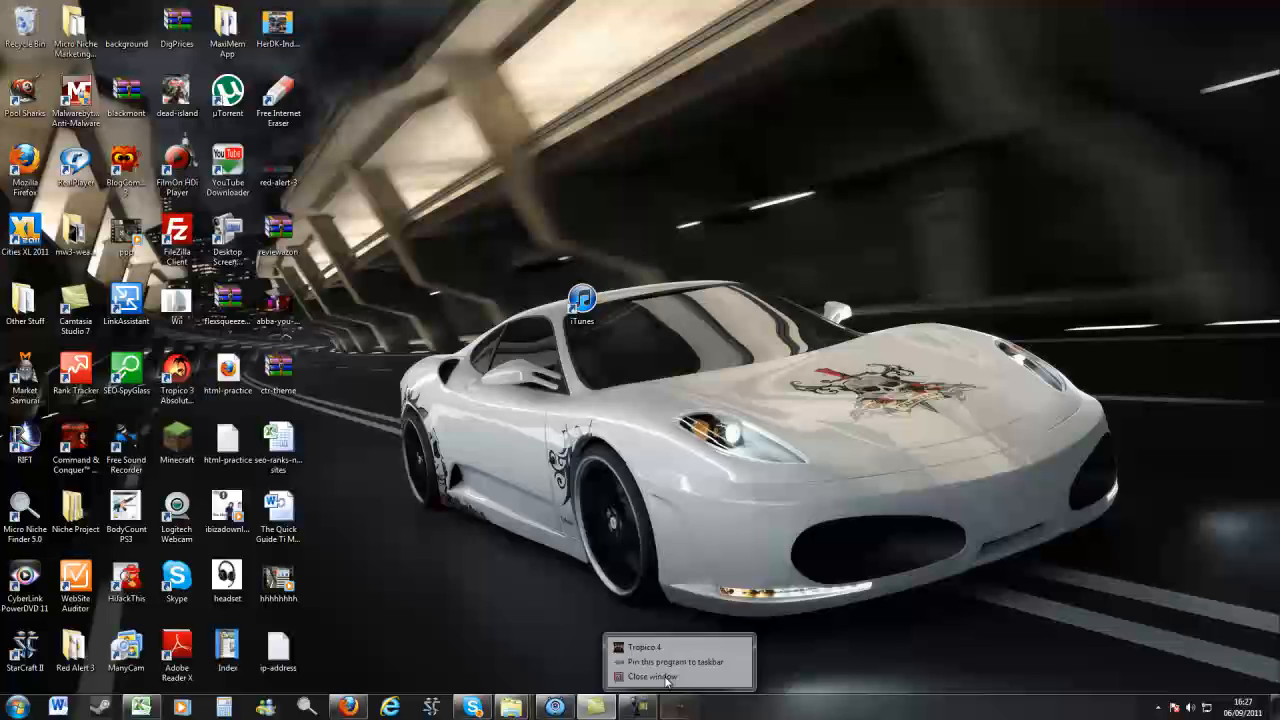
{"action": "left_click", "coordinate": [660, 682]}
{"action": "mouse_move", "coordinate": [511, 707]}
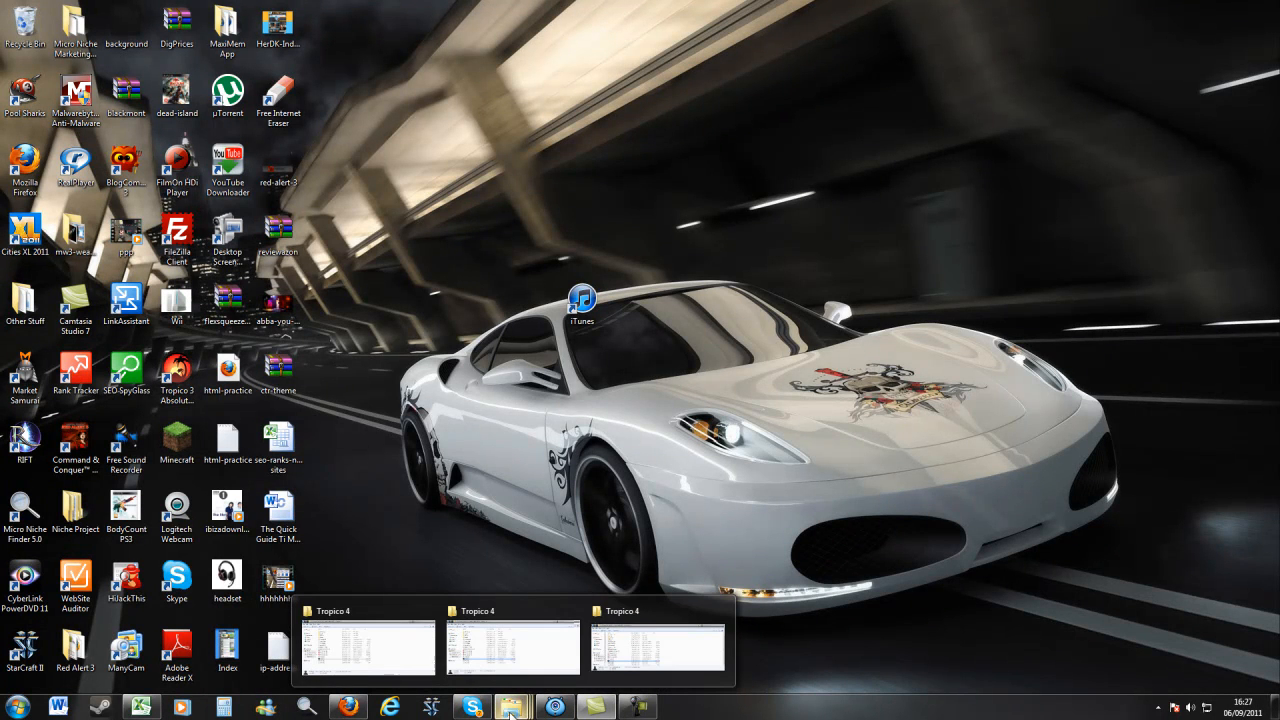
{"action": "left_click", "coordinate": [657, 647]}
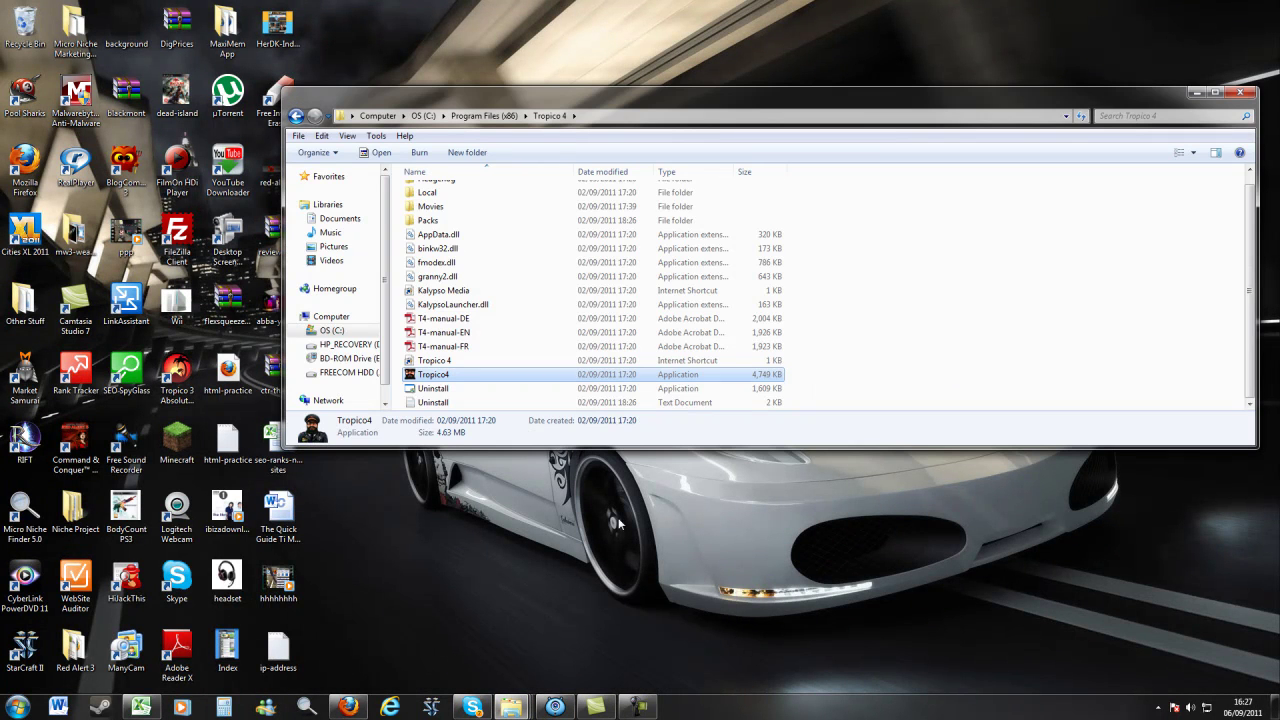
Keep the Tropico4 file name unchanged and paste a Tropico4 shortcut onto the desktop
{"action": "left_click", "coordinate": [477, 378]}
{"action": "left_click", "coordinate": [454, 47]}
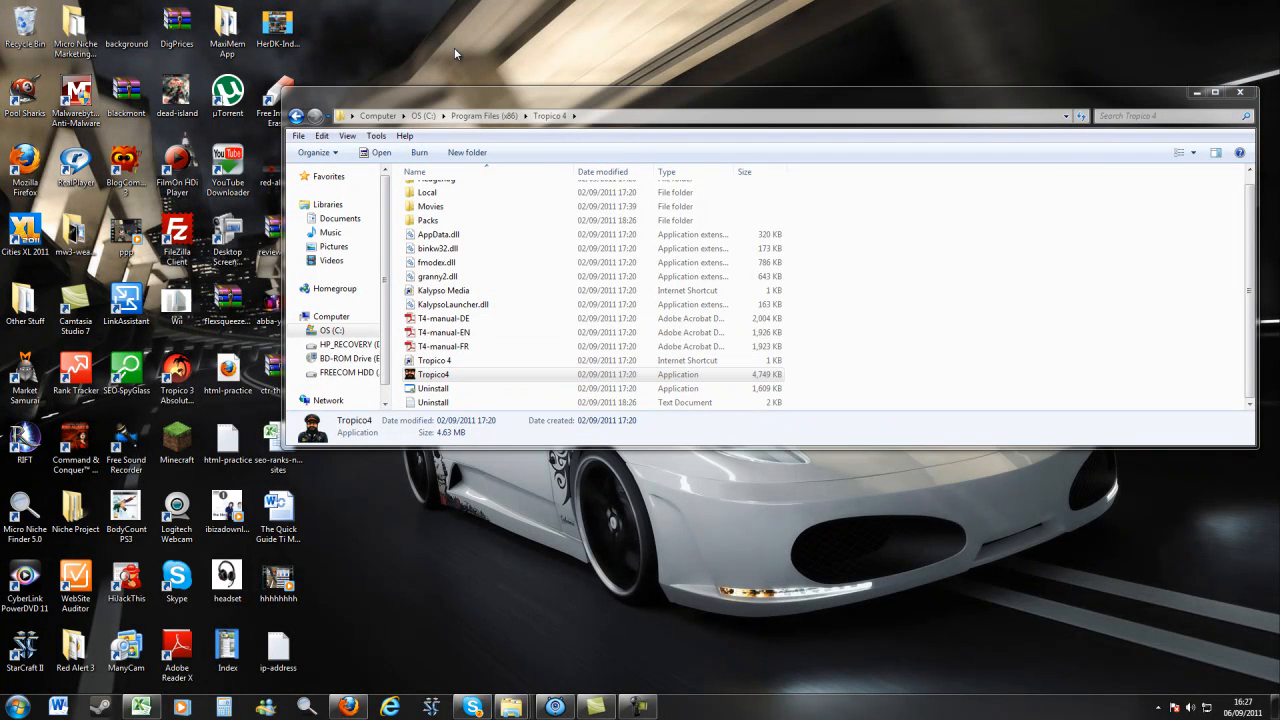
{"action": "key", "text": "ctrl+v"}
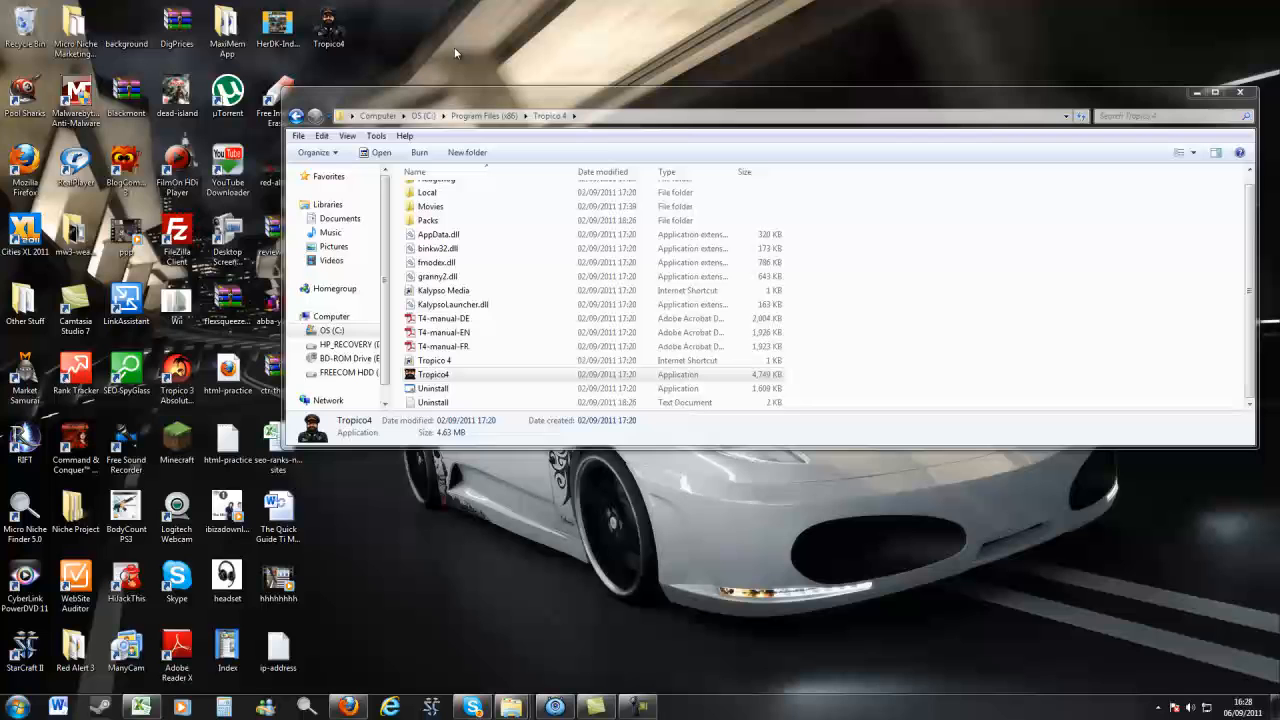
{"action": "double_click", "coordinate": [330, 30]}
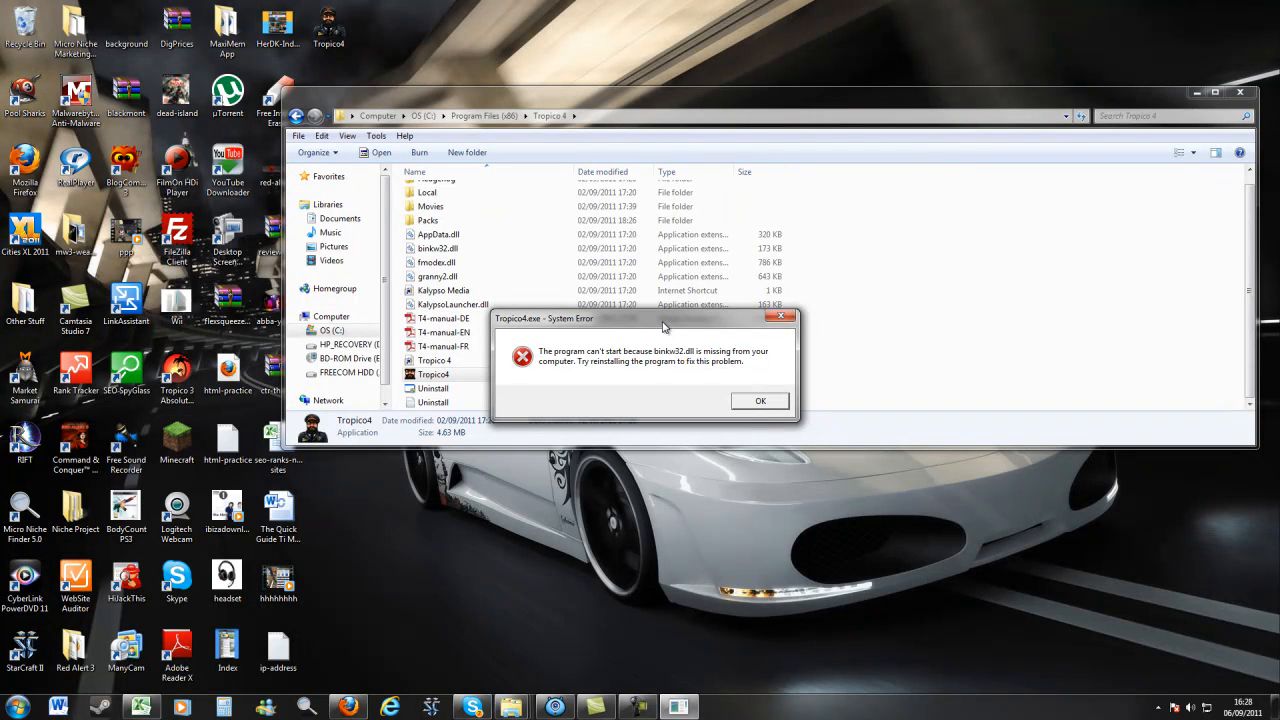
{"action": "left_click", "coordinate": [748, 401]}
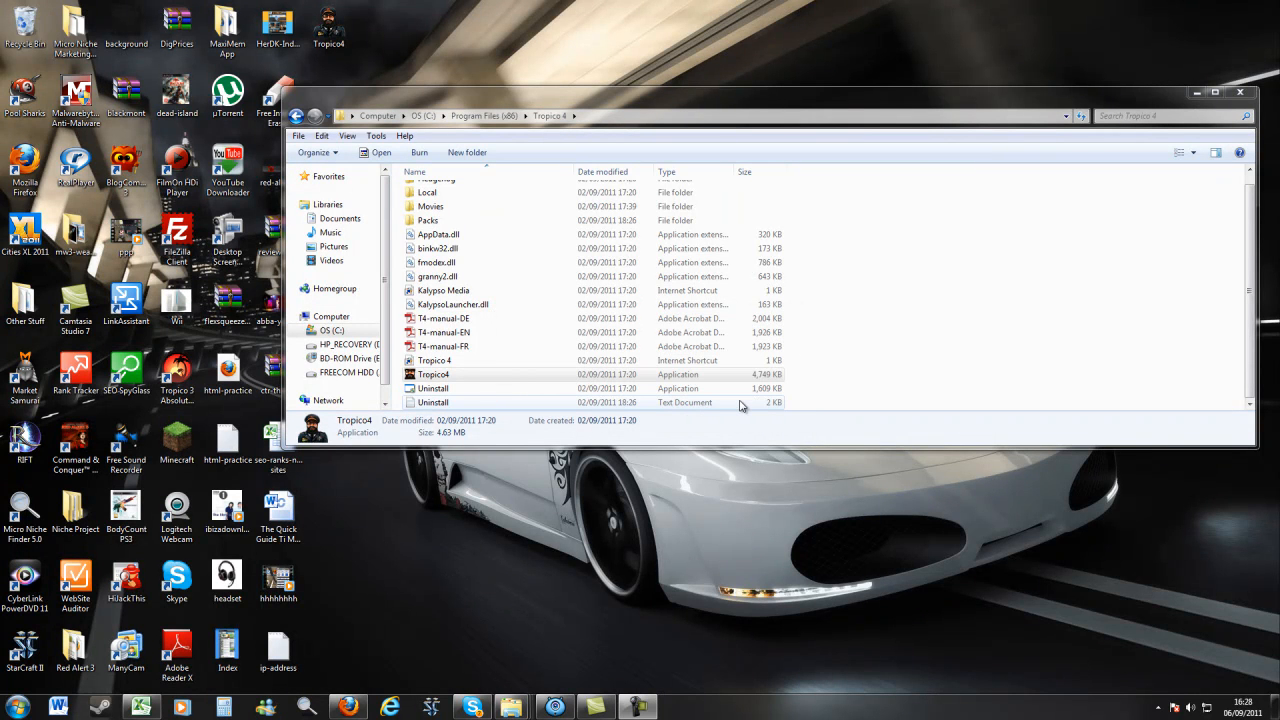
{"action": "left_click", "coordinate": [723, 376]}
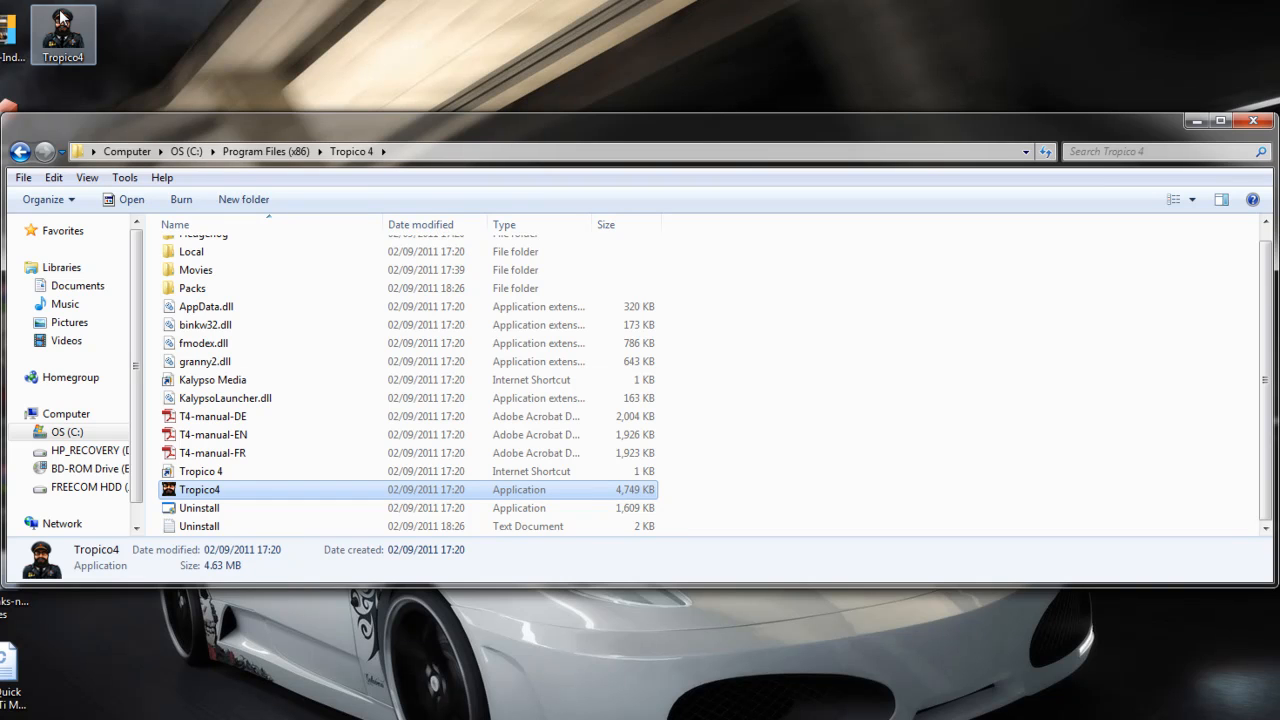
Delete the Tropico4 shortcut from the desktop
{"action": "left_click", "coordinate": [106, 38]}
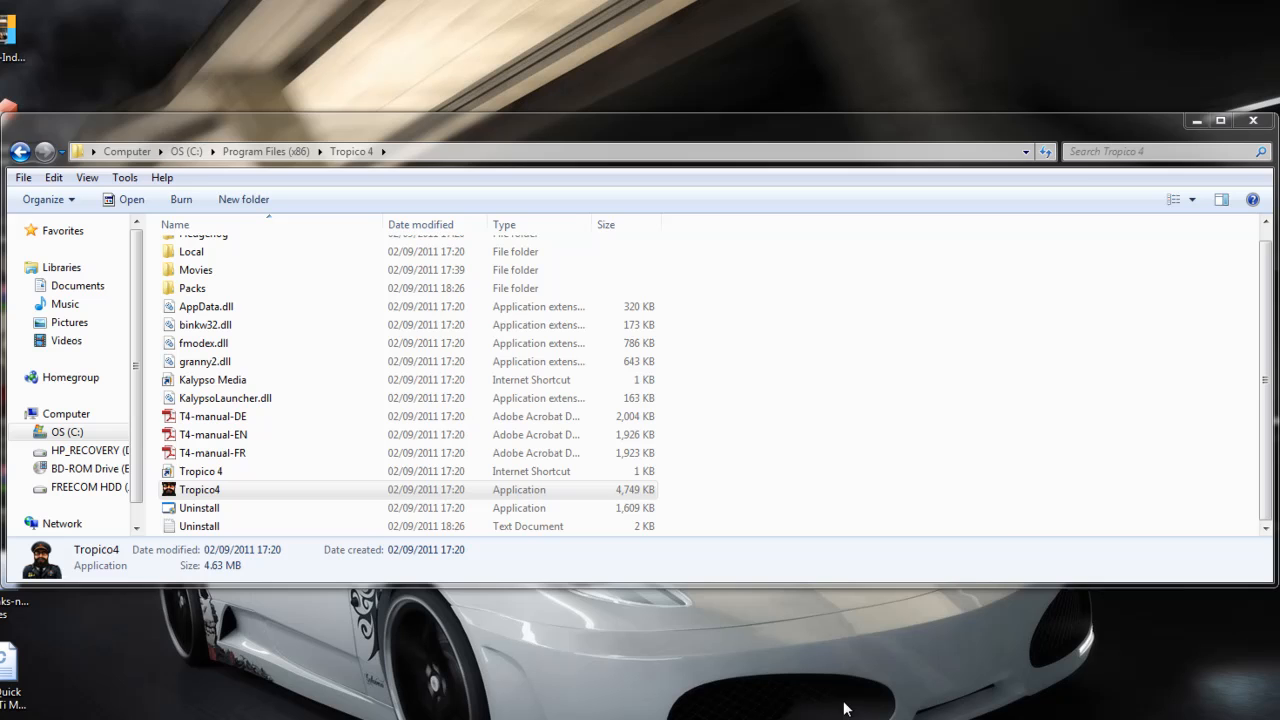
{"action": "left_click", "coordinate": [776, 477]}
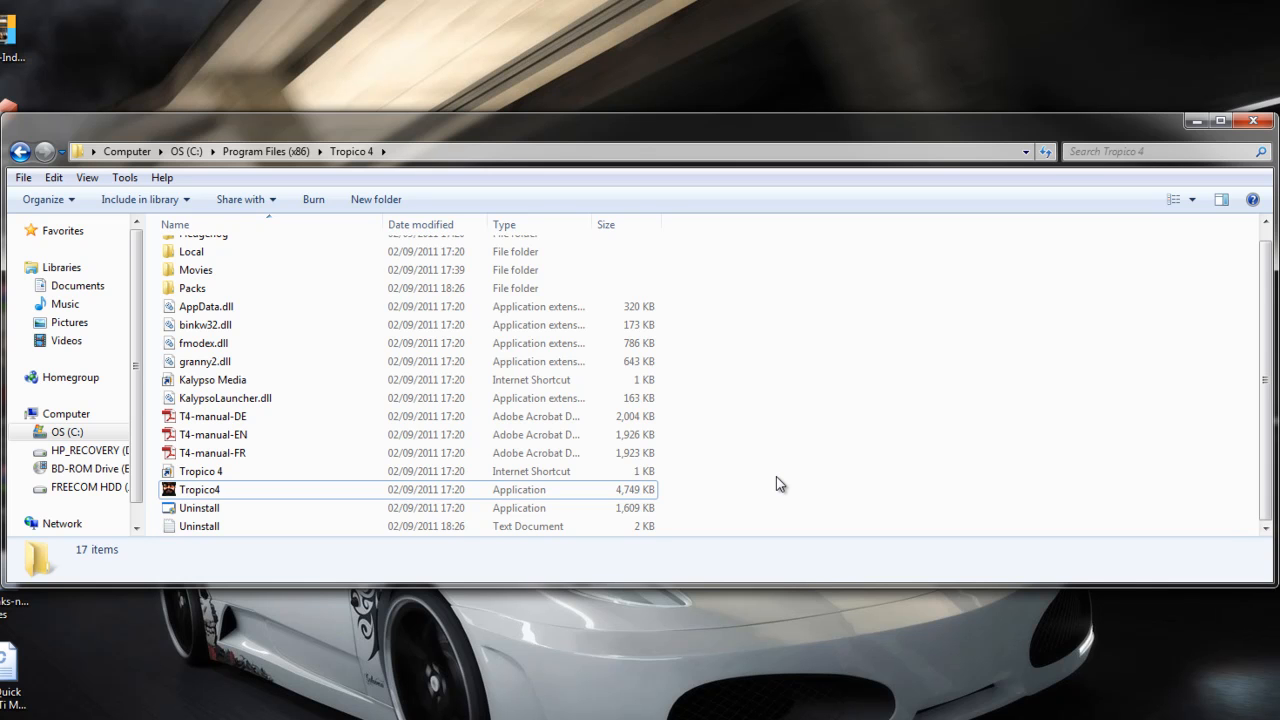
Reselect Tropico4.exe and reposition the folder window across the desktop
{"action": "left_click", "coordinate": [599, 499]}
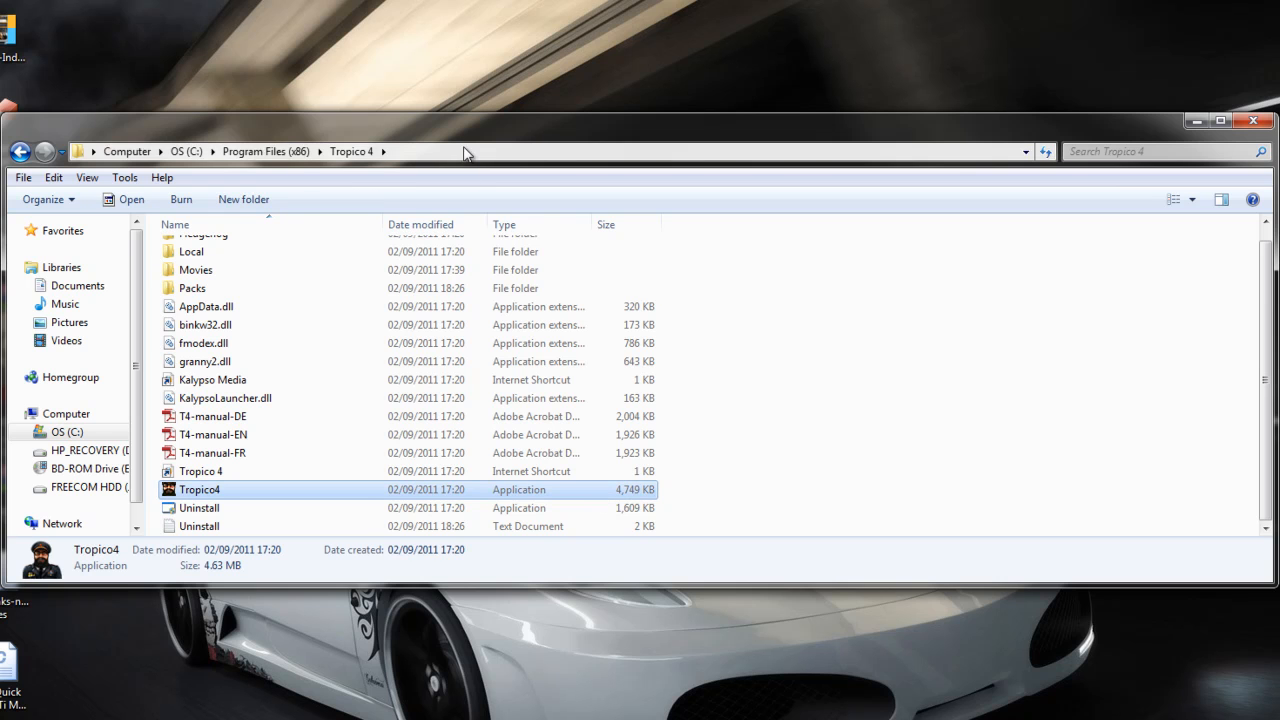
{"action": "left_click_drag", "start_coordinate": [470, 127], "coordinate": [686, 131]}
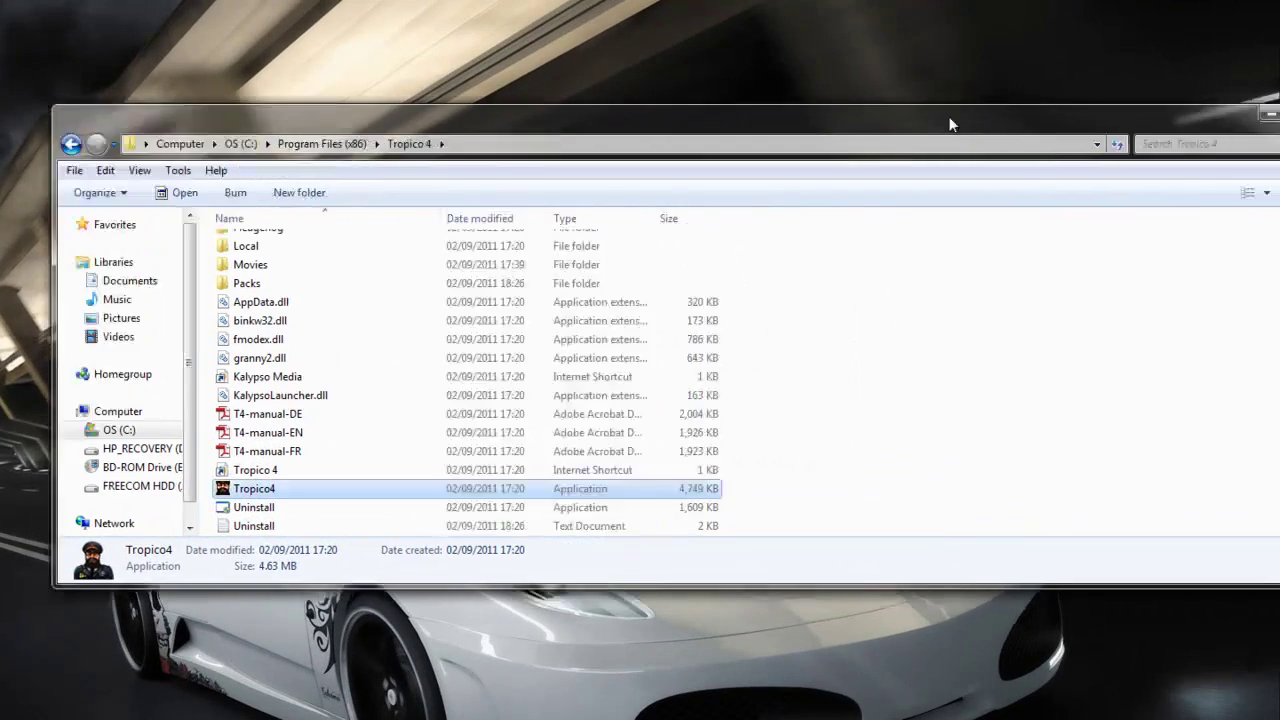
{"action": "left_click_drag", "start_coordinate": [1110, 149], "coordinate": [943, 139]}
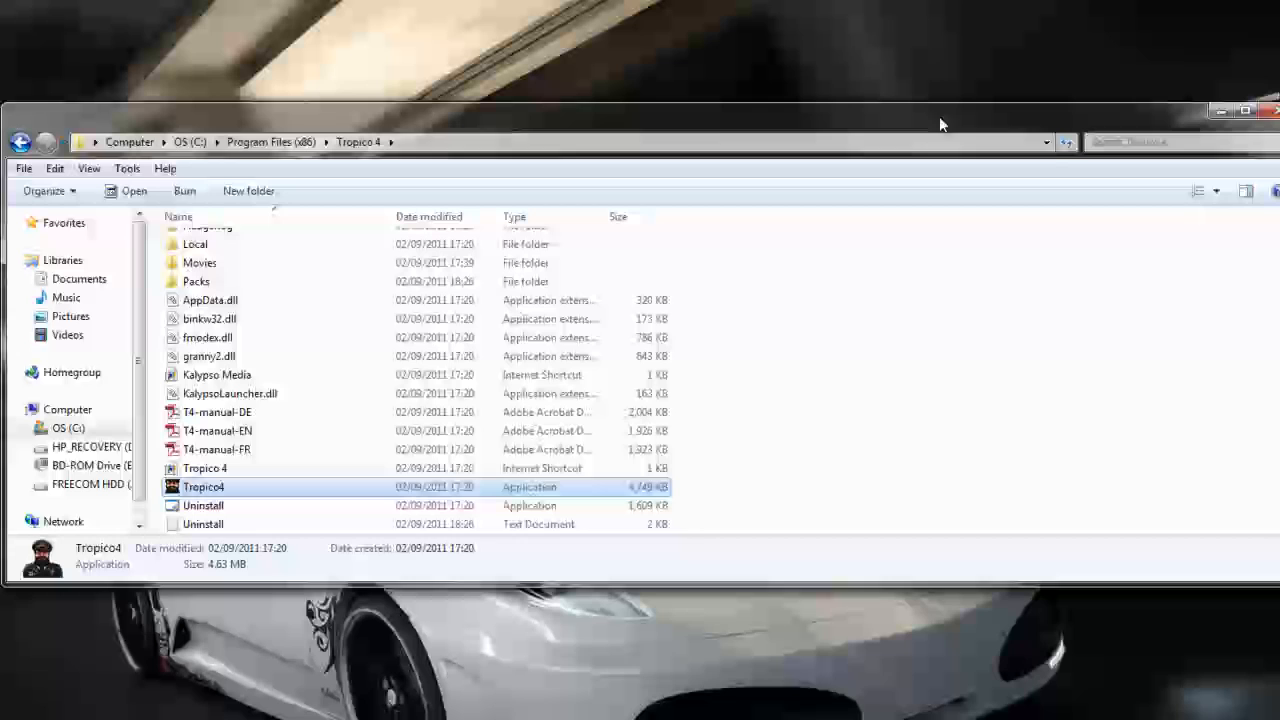